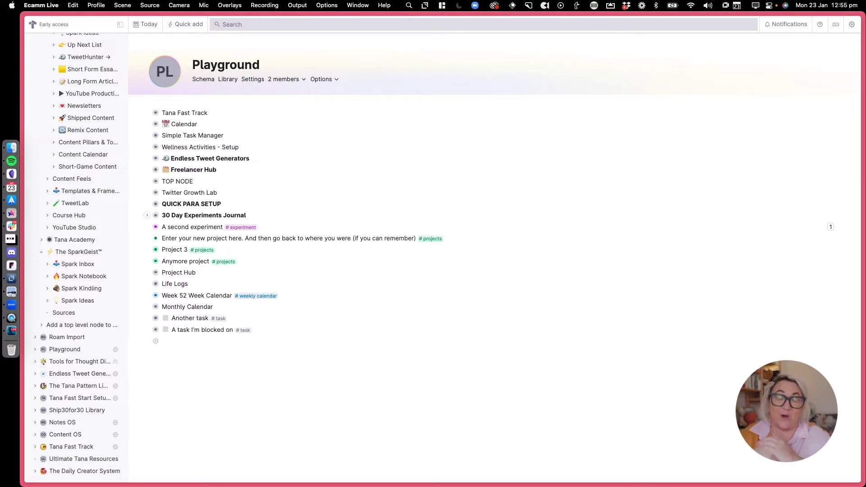
Start a node search for the tag #task on a new line at the end of the Playground list
click(366, 315)
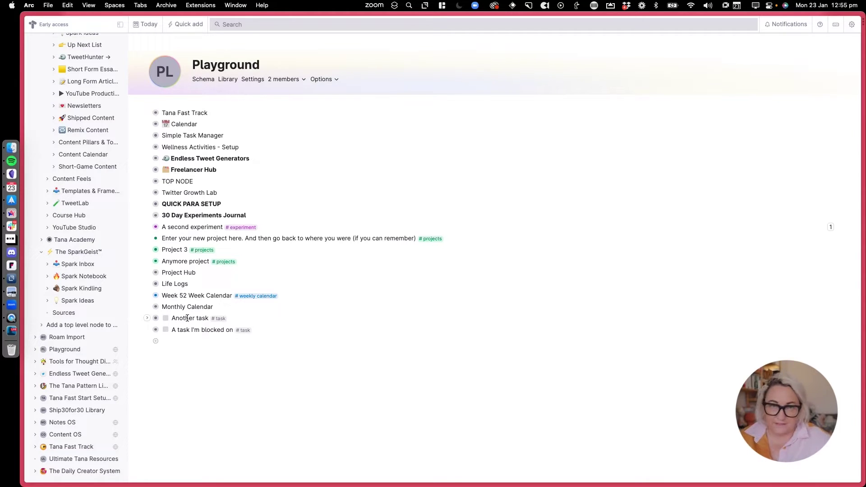
click(181, 346)
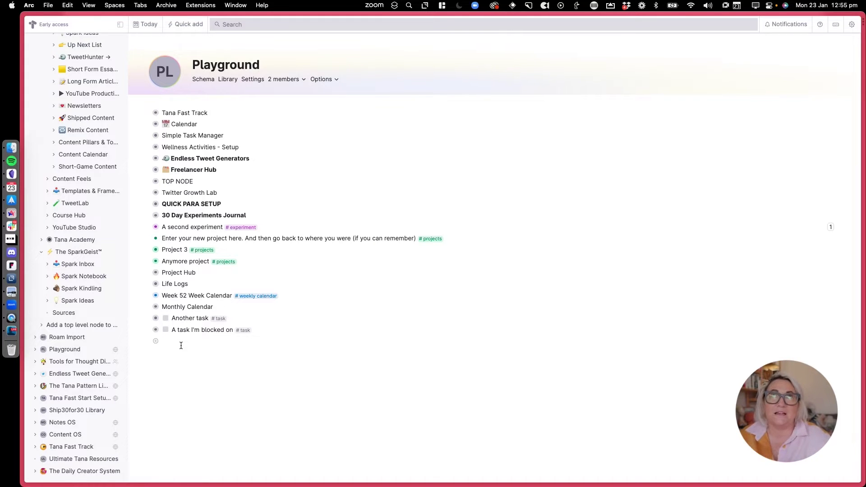
key(super+k)
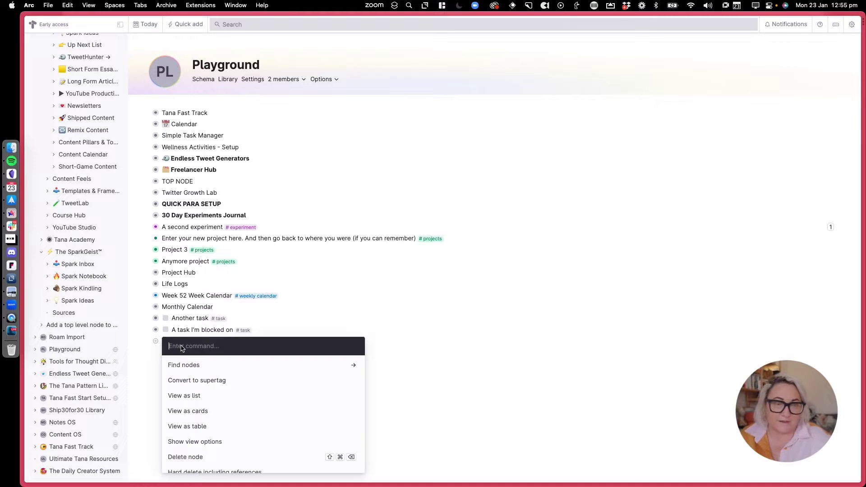
text(find)
key(Return)
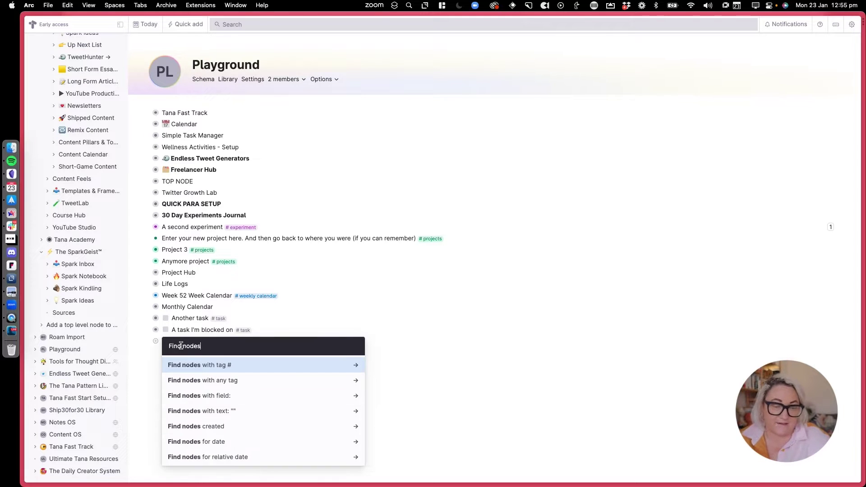
key(Return)
text(task)
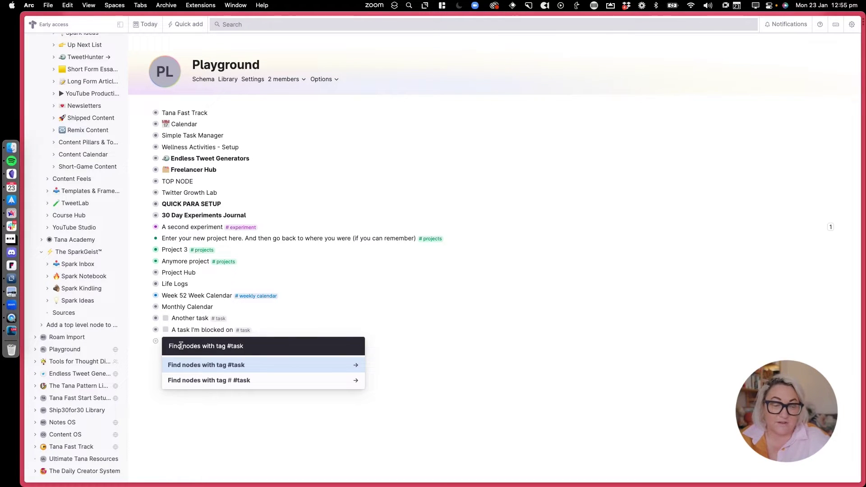
key(Return)
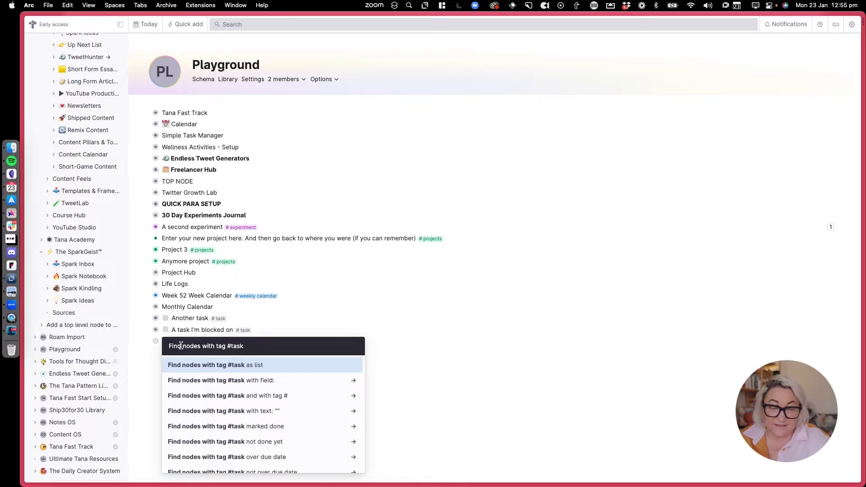
Restrict the #task search to nodes whose Status field equals Complete and insert it as a list
key(Down)
key(Return)
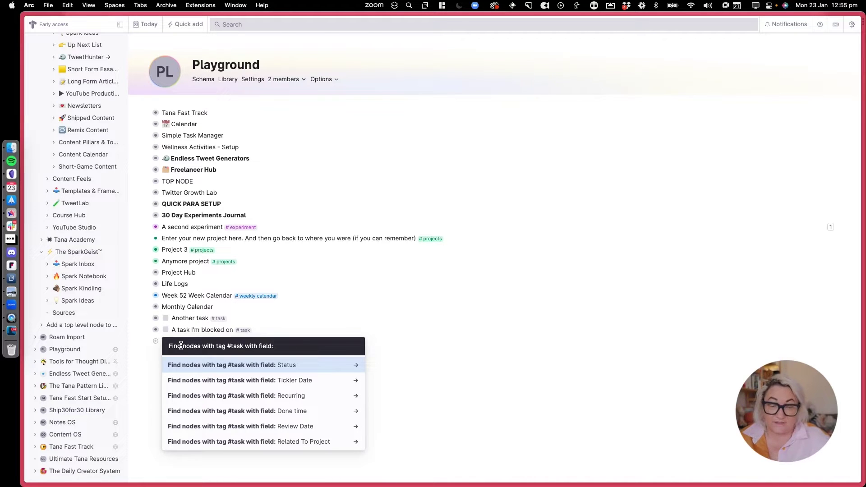
key(Return)
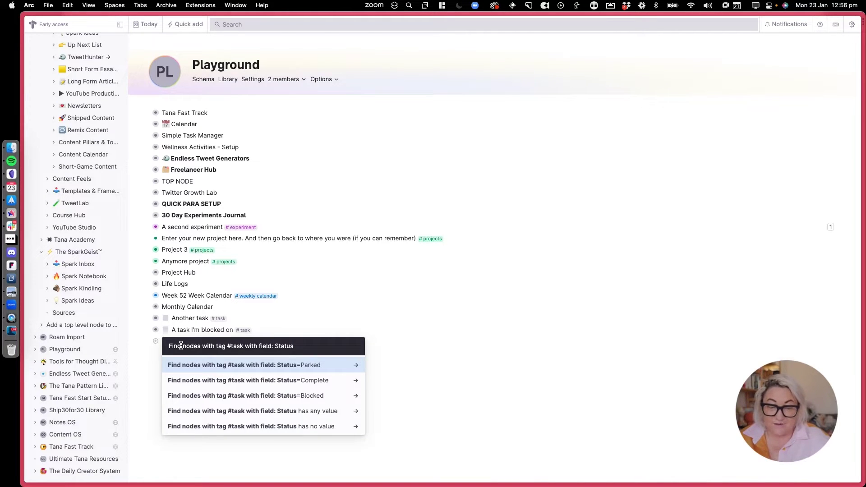
key(Down)
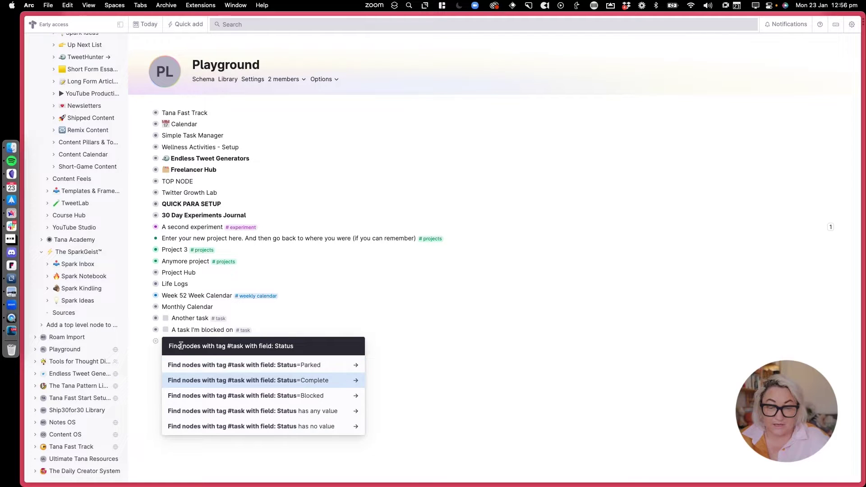
key(Return)
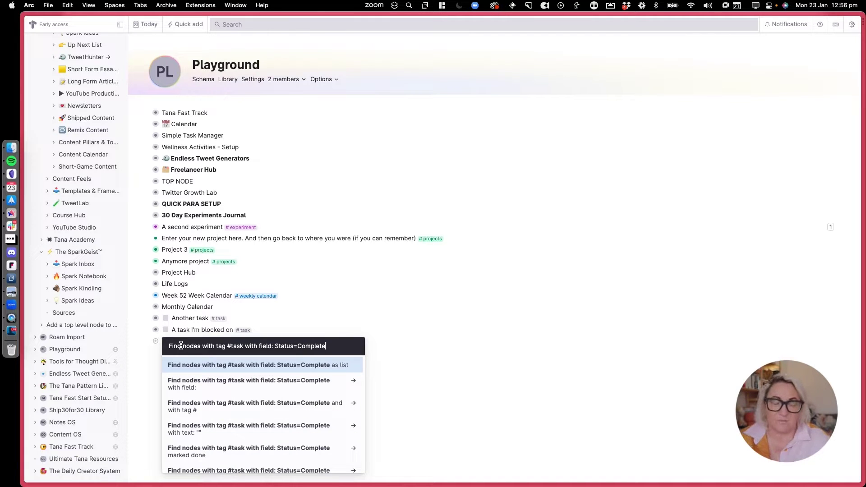
key(Return)
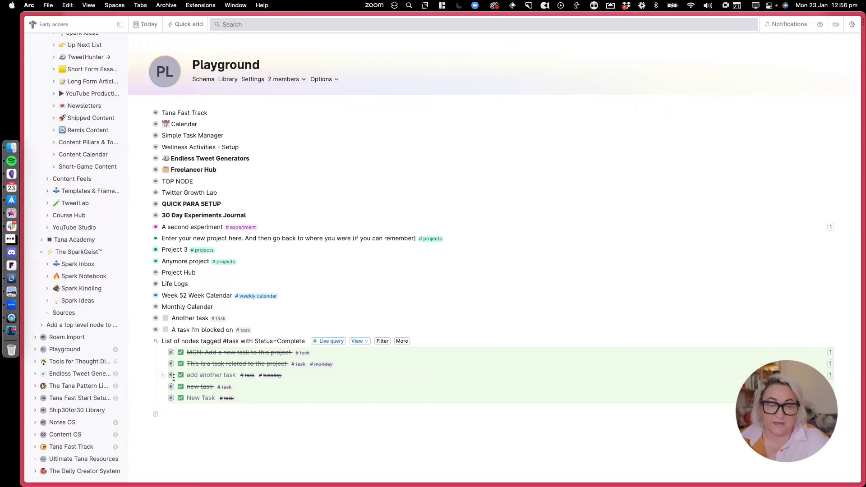
Edit the search's query by adding a NOT operator and moving the Status Complete condition inside it
click(329, 341)
scroll(277, 337, down, 2)
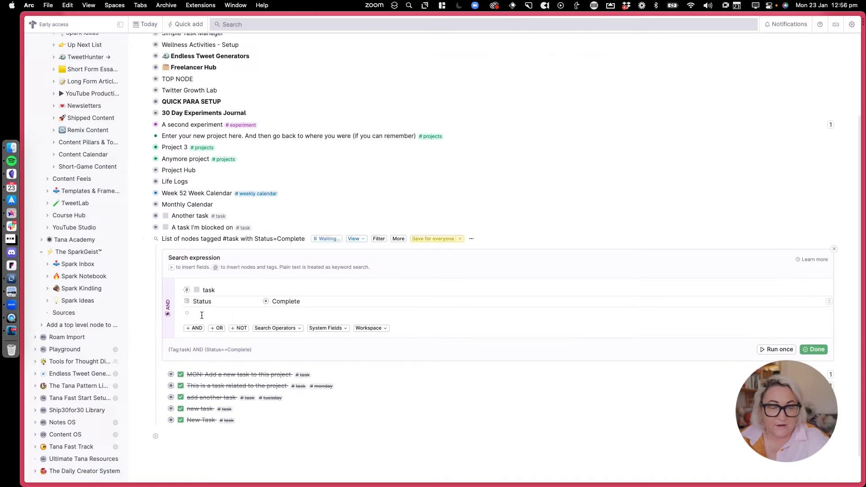
click(238, 329)
scroll(234, 334, down, 3)
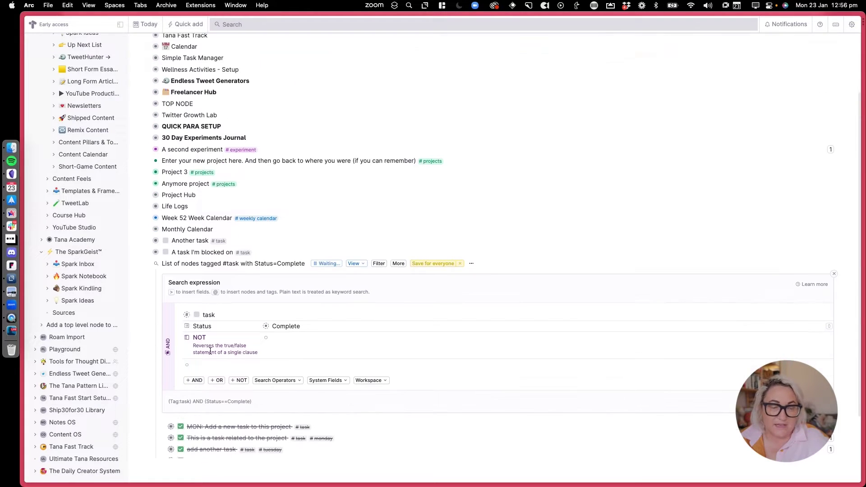
drag(259, 334, 291, 341)
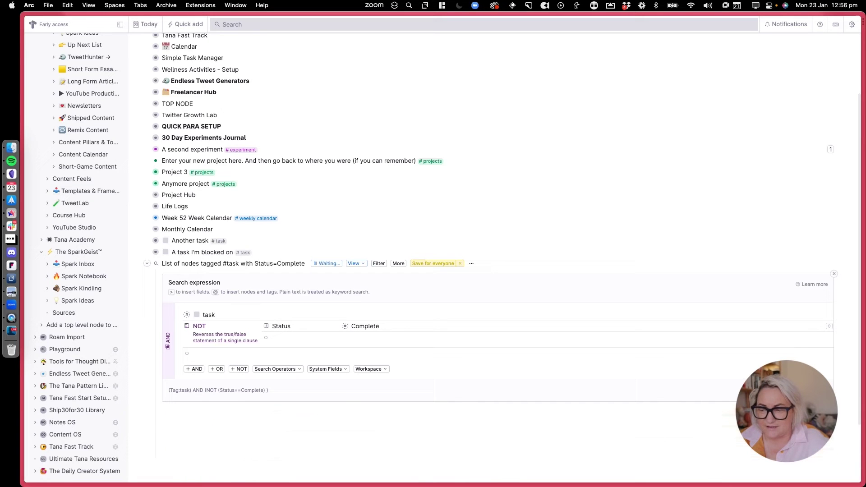
key(Escape)
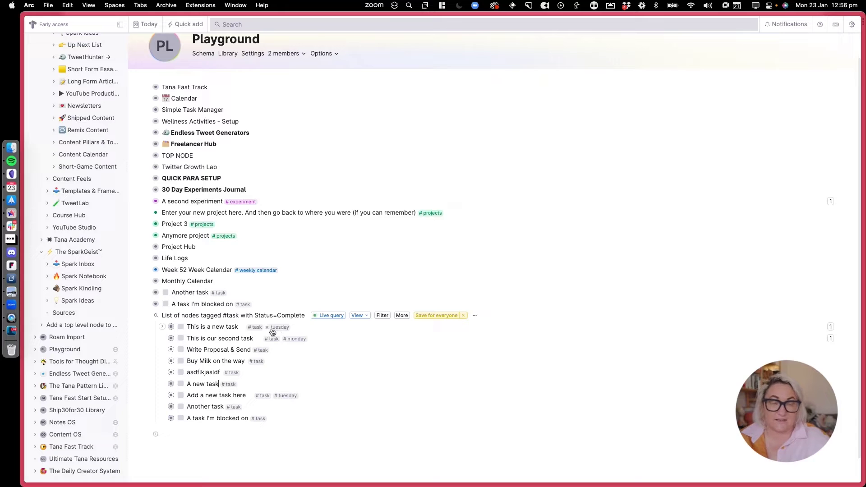
Rename the search node as "Available Tasks" and make the title bold
triple_click(235, 318)
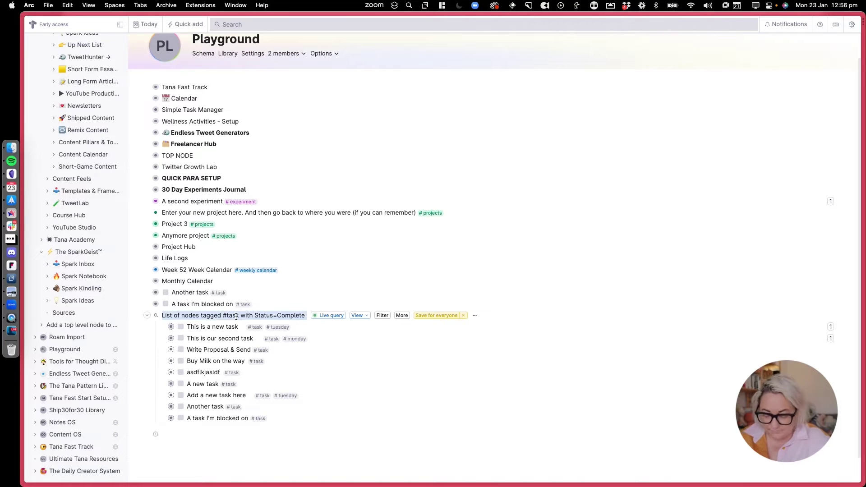
text(Available Tasks)
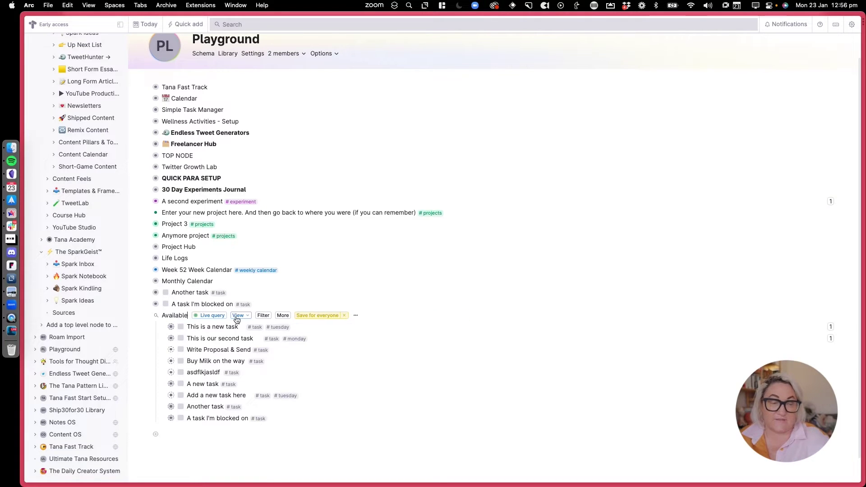
key(super+a)
key(super+b)
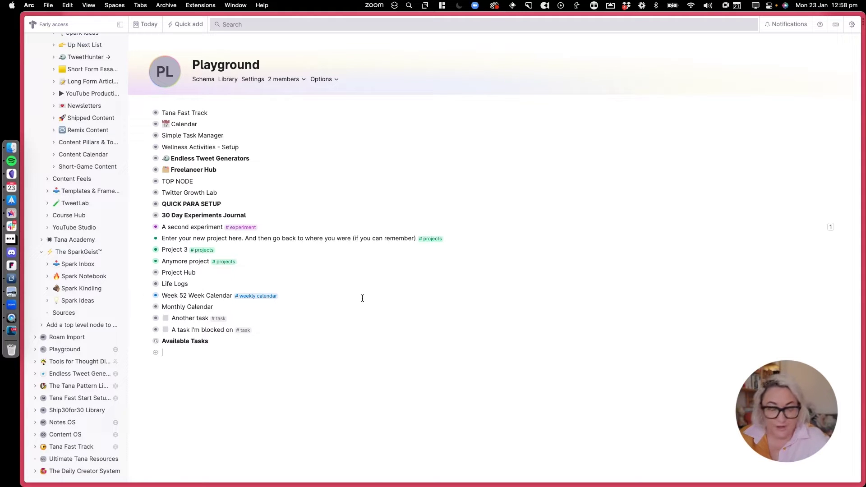
Insert a second search below Available Tasks listing nodes tagged #task with Status equal to Complete
key(super+k)
text(find)
key(Return)
key(Return)
key(Return)
key(Down)
key(Return)
key(Return)
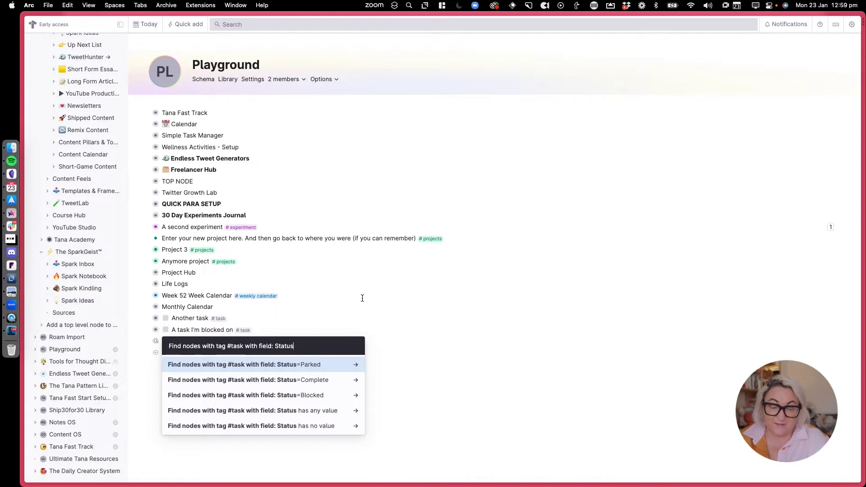
key(Down)
key(Return)
key(Return)
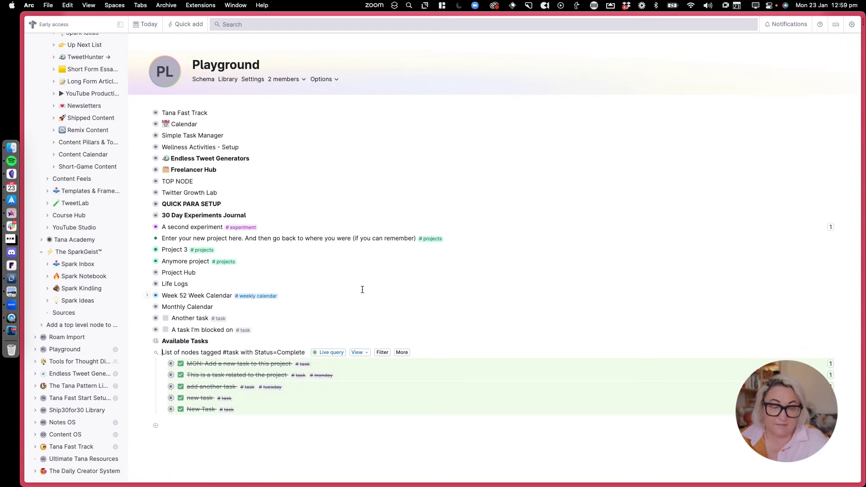
Change the Status condition in the second search's query to In Progress and run it
click(332, 352)
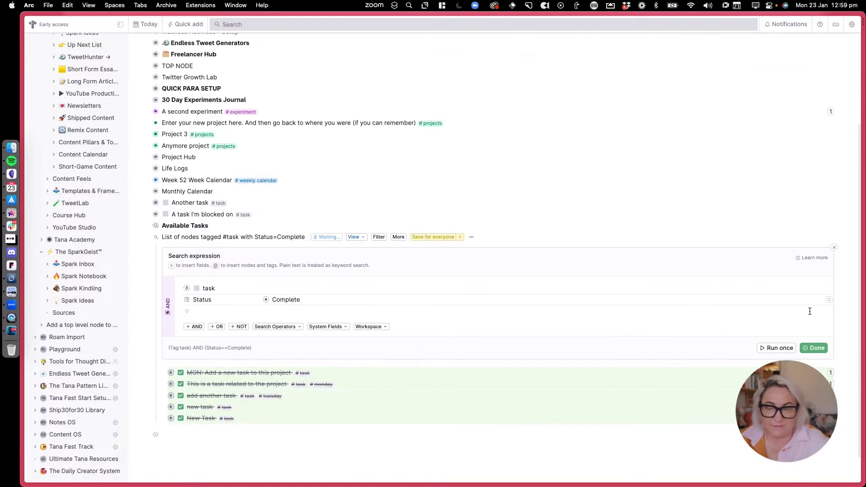
click(829, 299)
click(293, 332)
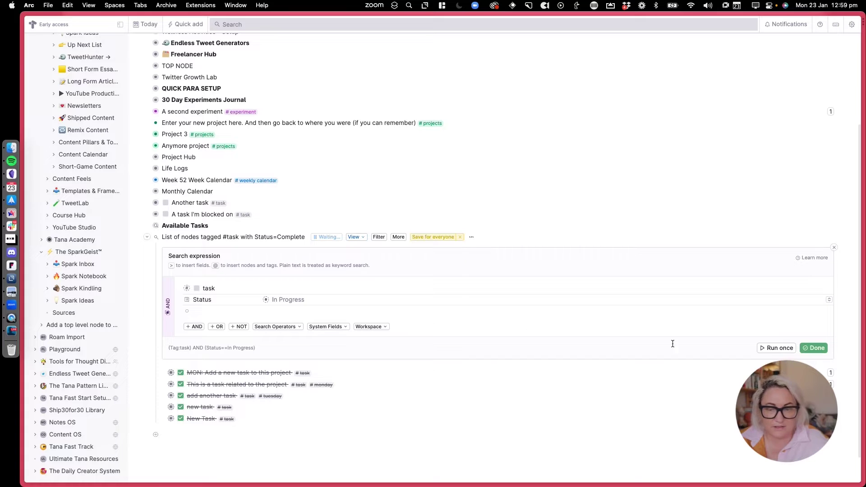
click(776, 347)
click(814, 347)
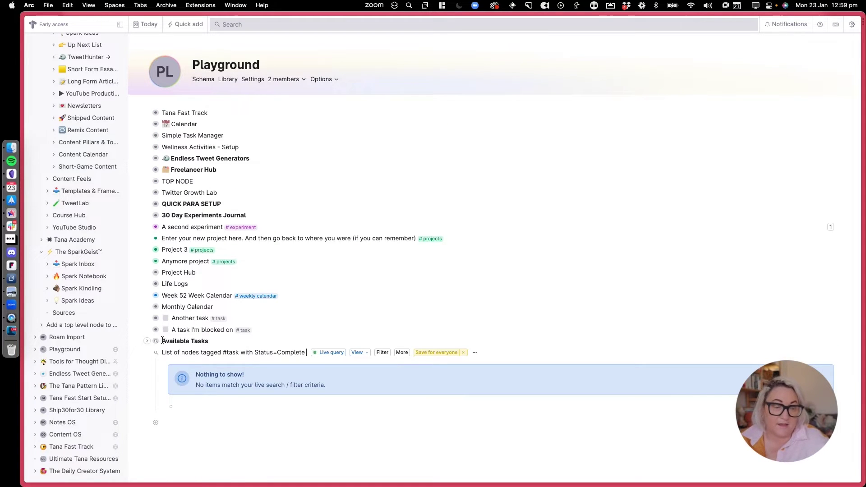
Expand Available Tasks and set the Status of "This is a new task" to In Progress
click(147, 341)
scroll(244, 302, down, 5)
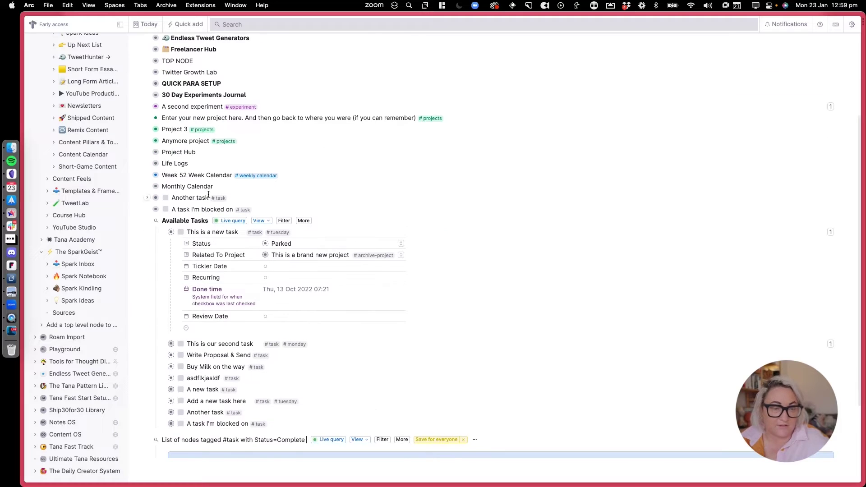
scroll(209, 194, down, 3)
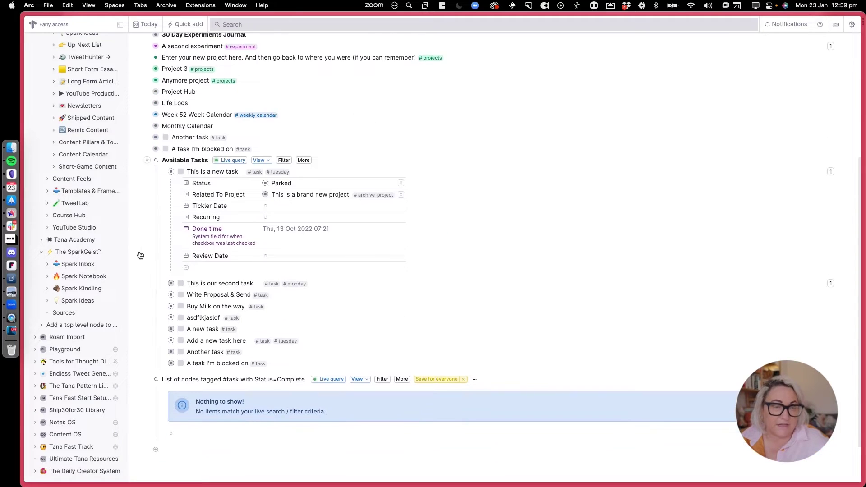
click(402, 183)
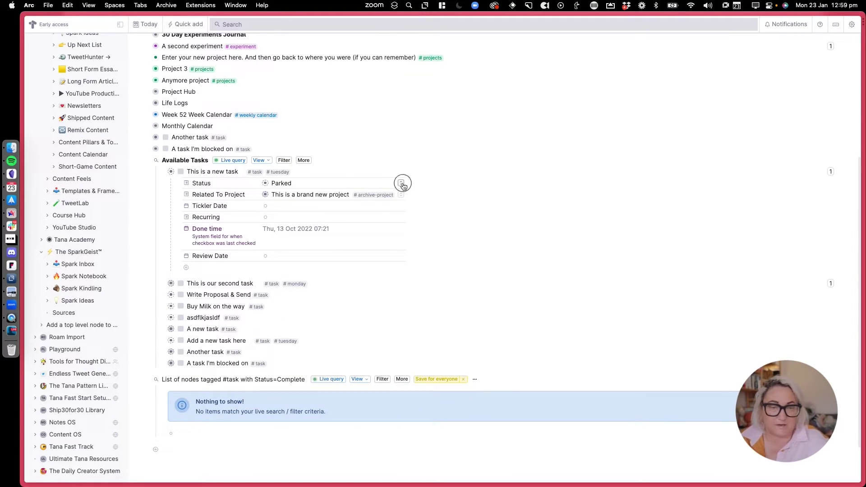
click(294, 217)
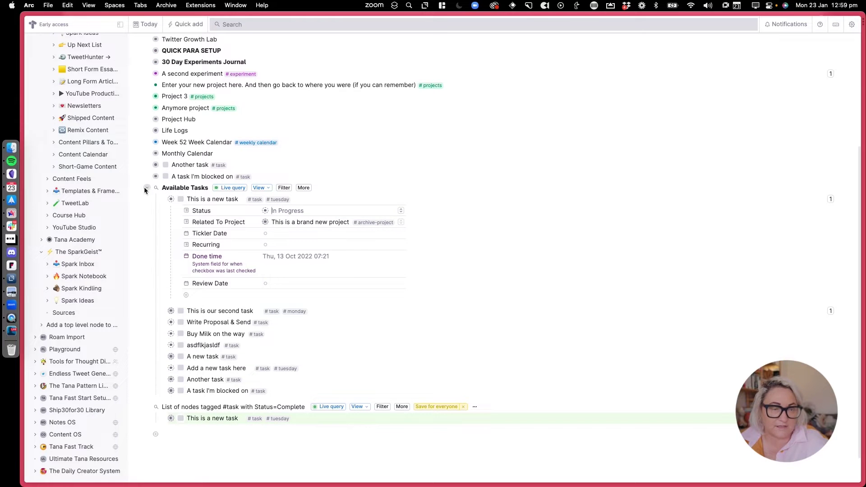
Collapse Available Tasks and rename the search below it as "In Progress Tasks"
click(146, 187)
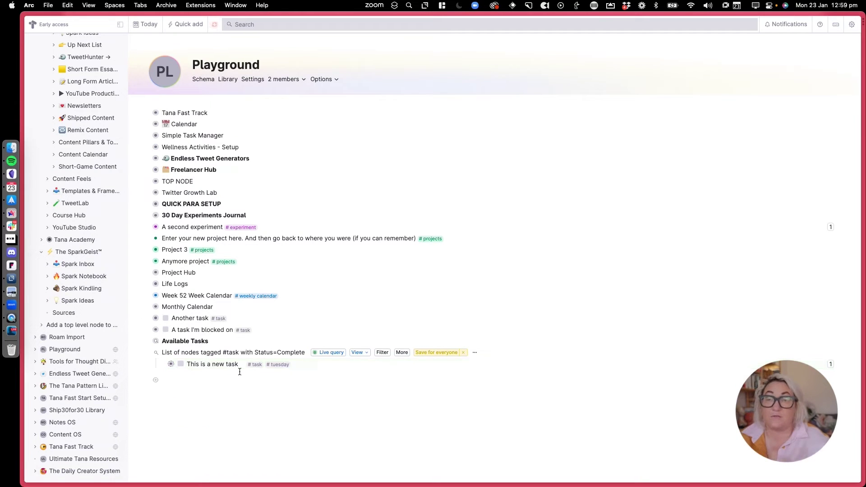
triple_click(224, 354)
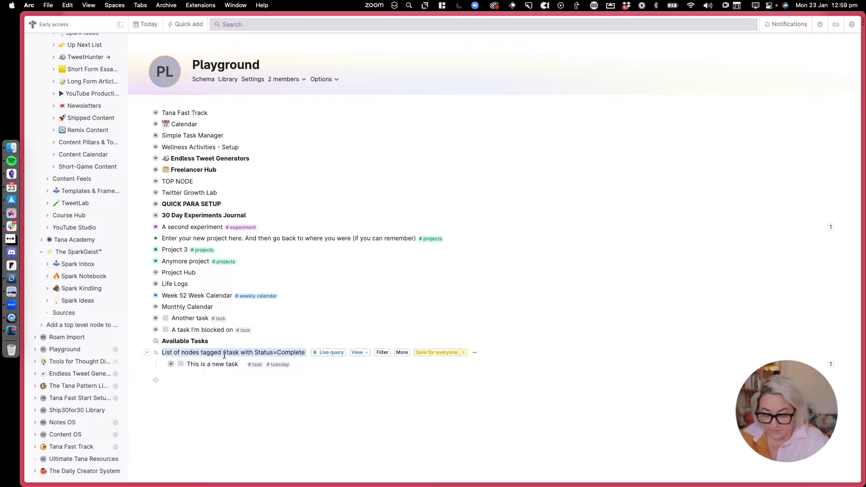
text(In Progress Tasks)
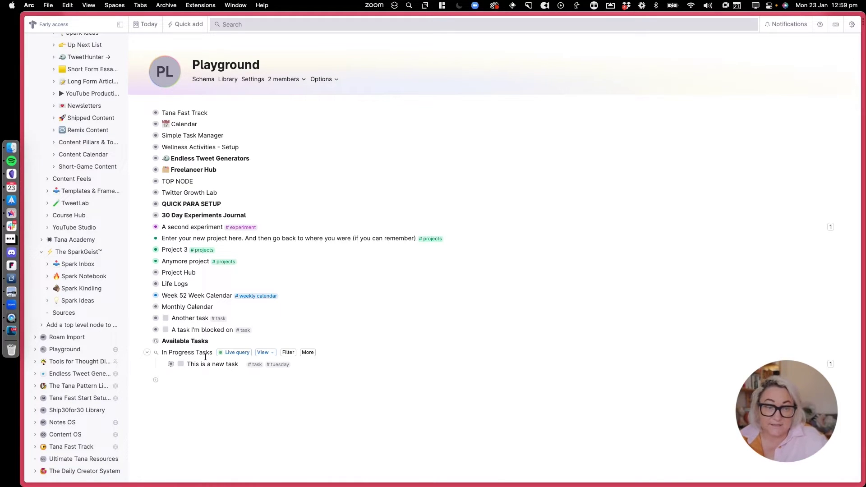
Display Available Tasks as cards grouped by Status, save that view for everyone and return to Playground
click(155, 342)
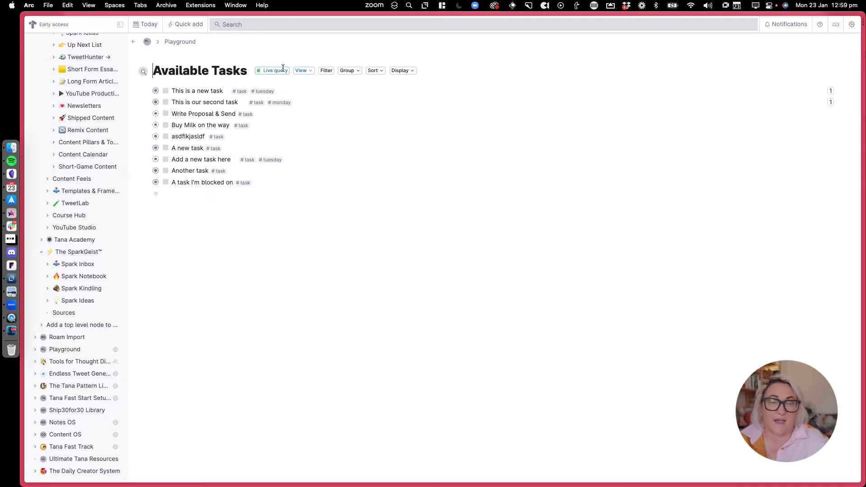
click(302, 72)
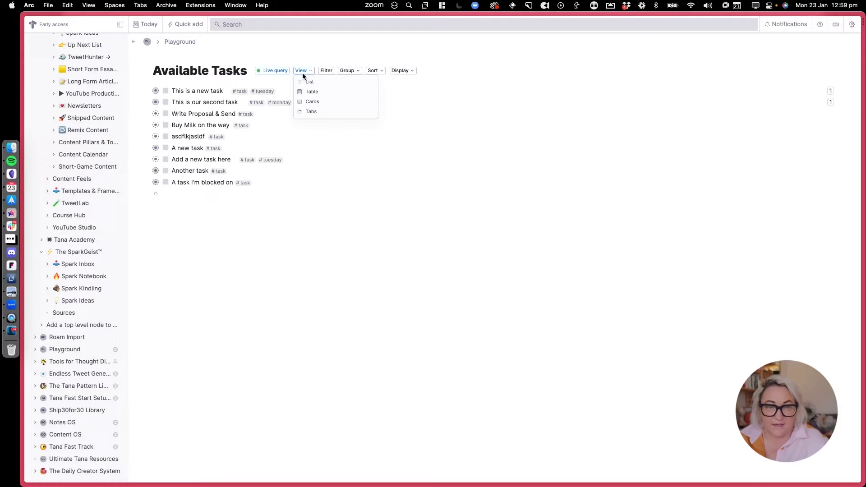
click(320, 102)
click(347, 71)
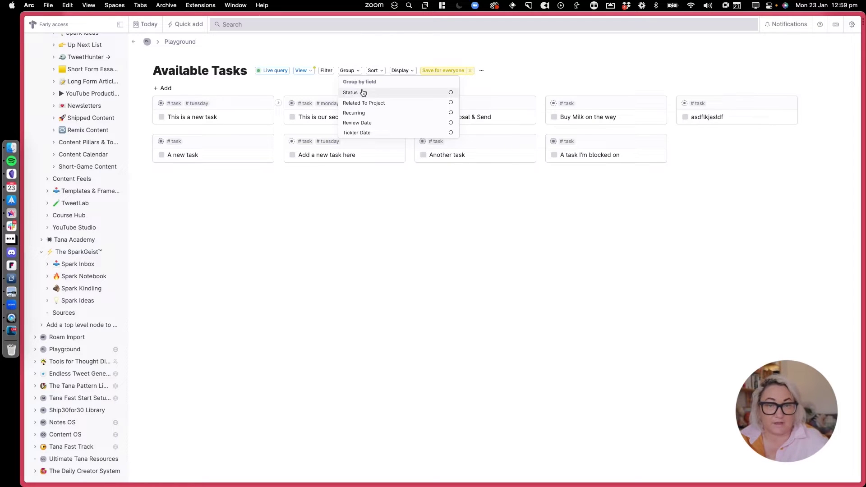
click(361, 92)
click(444, 70)
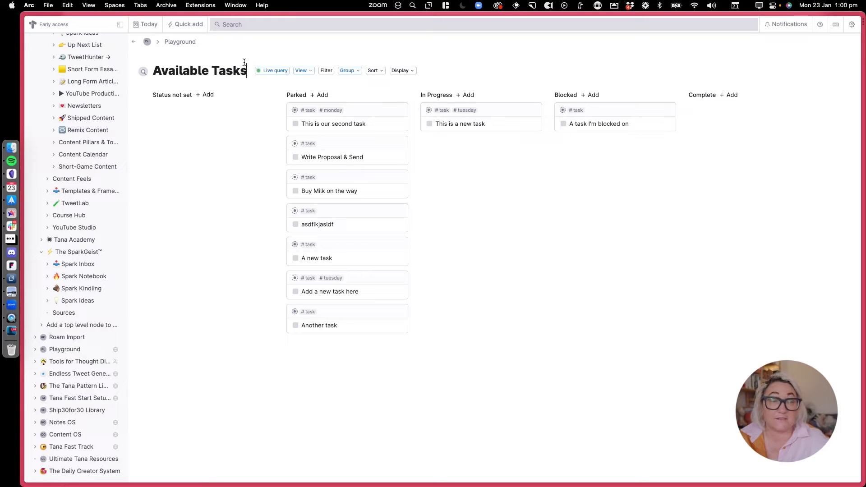
click(134, 44)
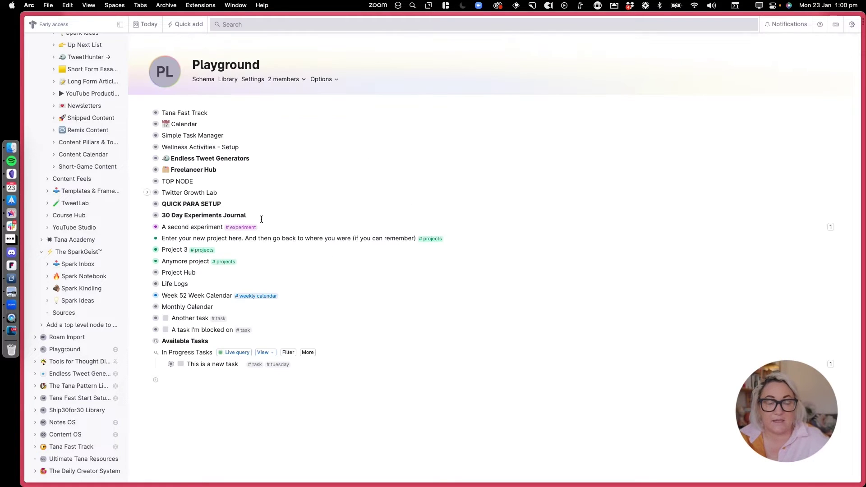
Open the In Progress Tasks search on its own page to view its tasks and return to Playground
click(156, 352)
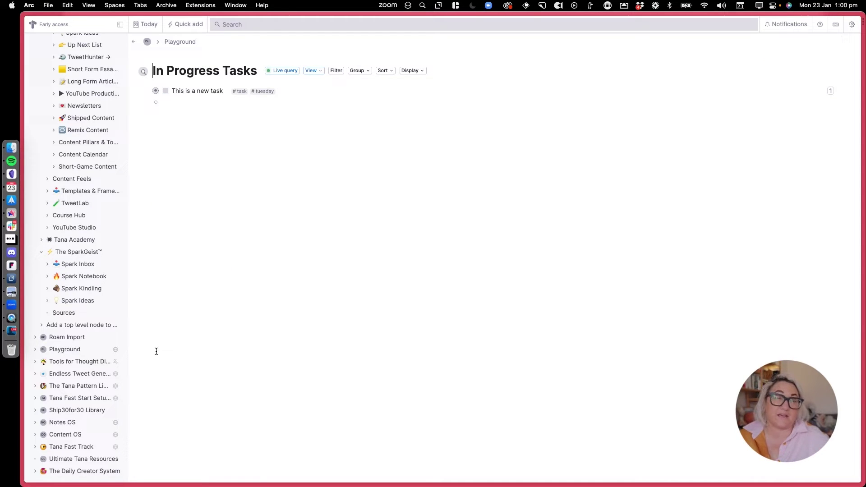
key(super+bracketleft)
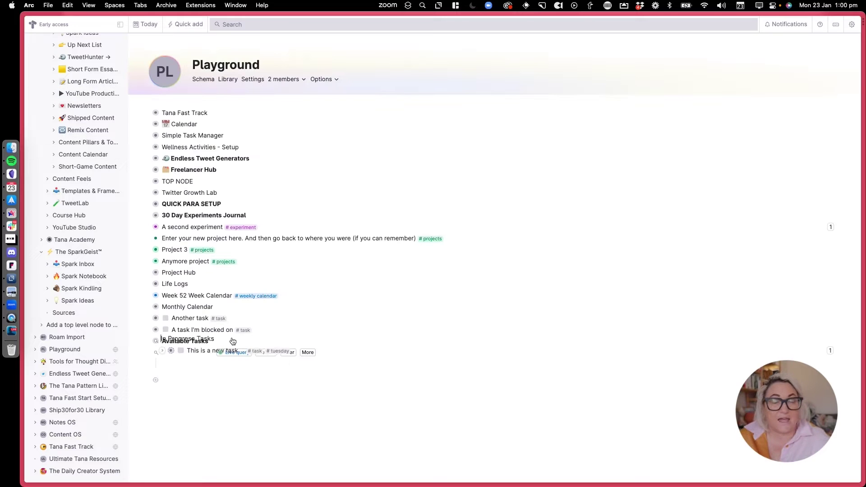
Create a live search below In Progress Tasks that finds nodes tagged #task with Status set to Blocked
click(181, 381)
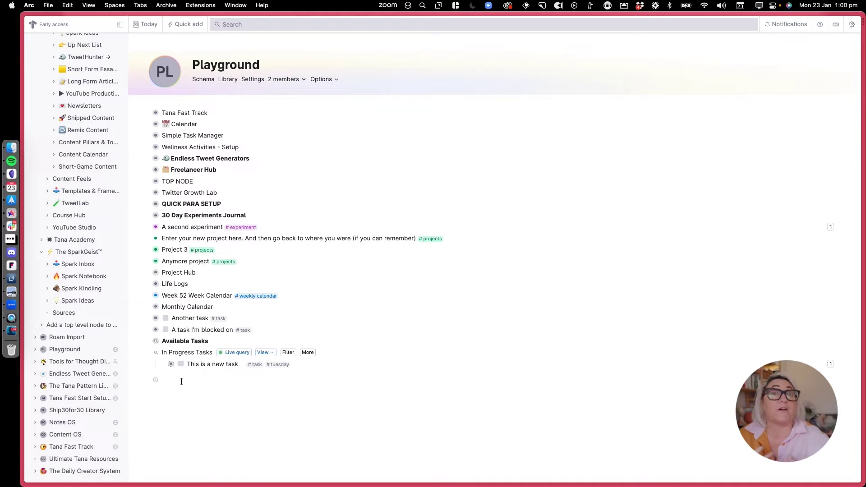
key(super+k)
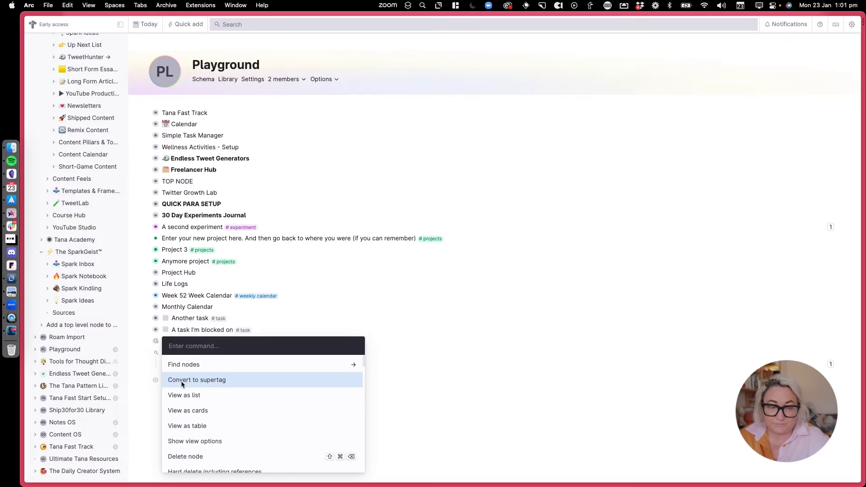
text(Find nodes)
key(Return)
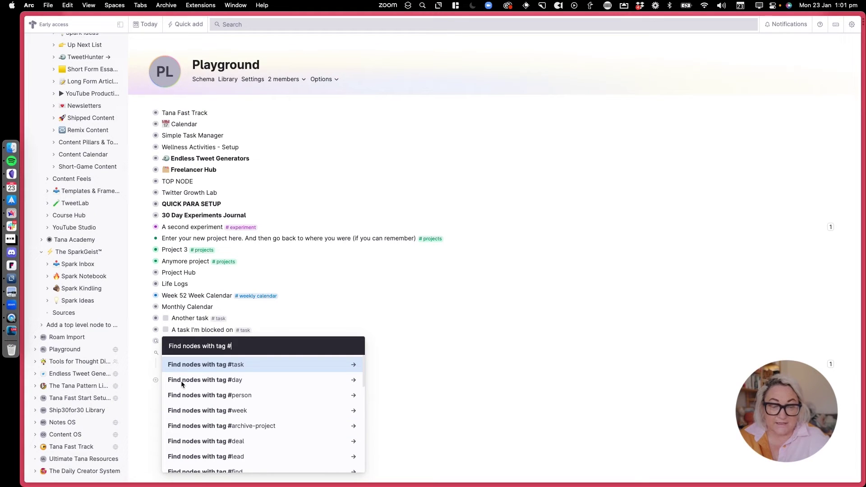
key(Return)
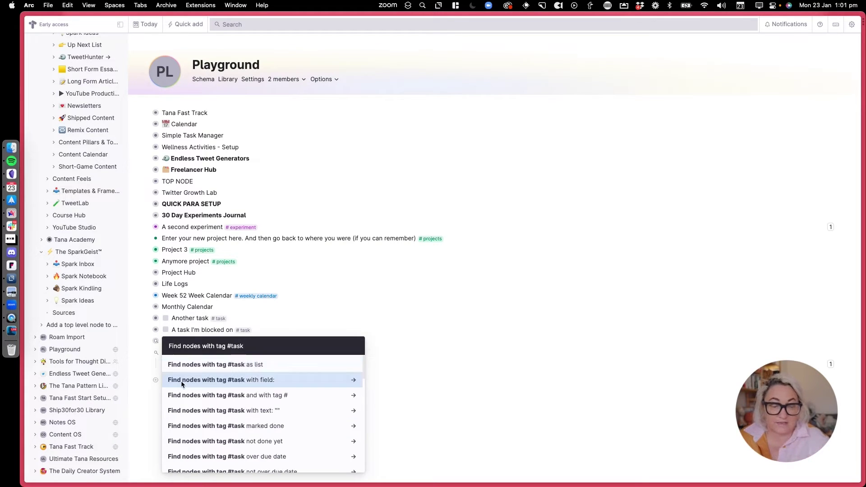
key(Return)
key(Return)
key(Down)
key(Down)
key(Down)
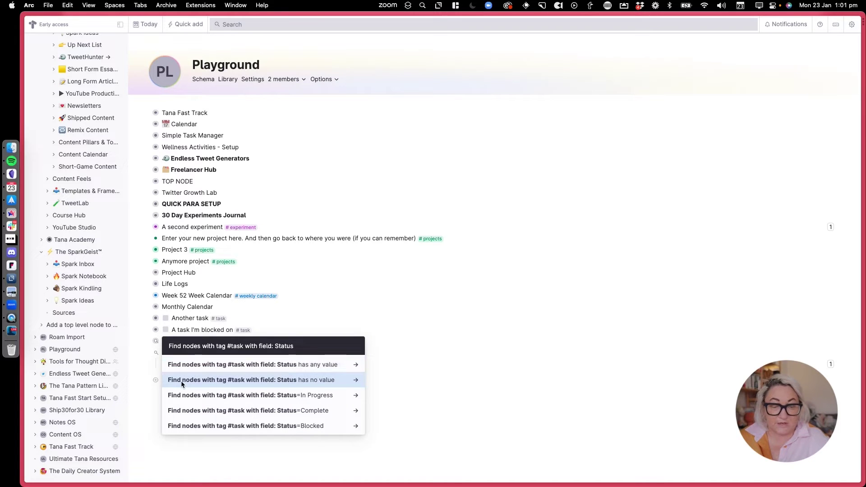
key(Down)
key(Return)
key(Return)
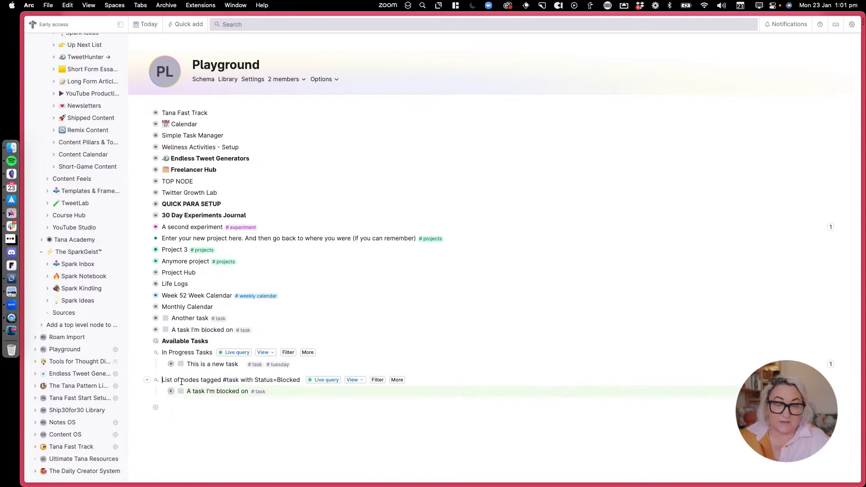
Rename the blocked-status search as "Blocked Tasks" and collapse it
triple_click(195, 381)
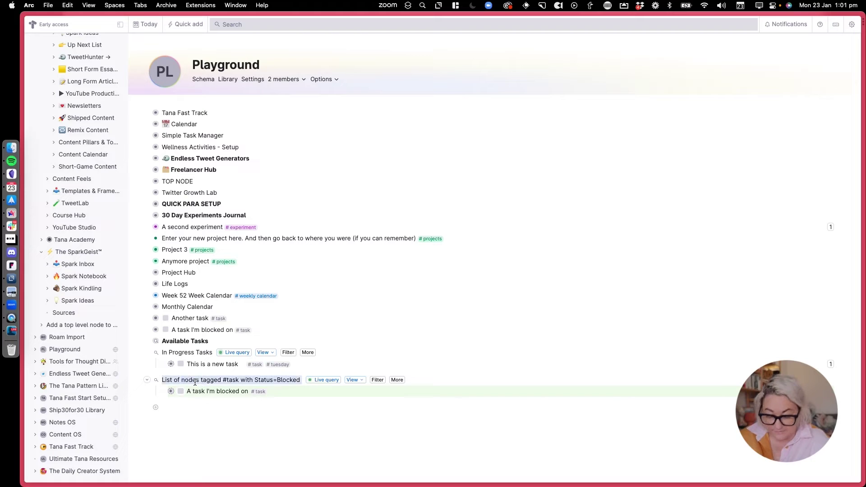
text(Blocke3d)
key(BackSpace)
text(d)
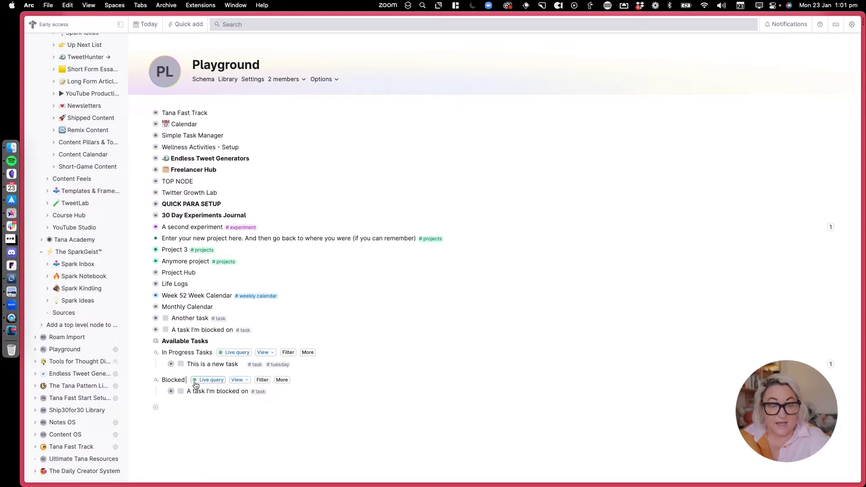
text( Tasks)
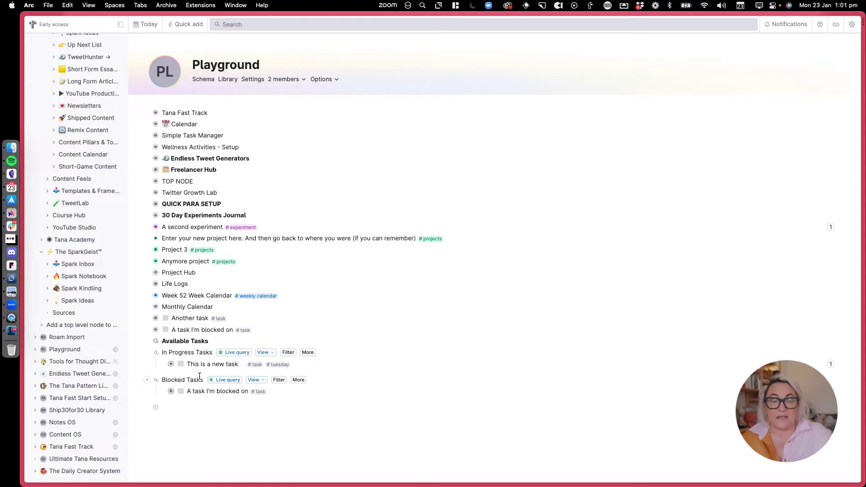
click(147, 380)
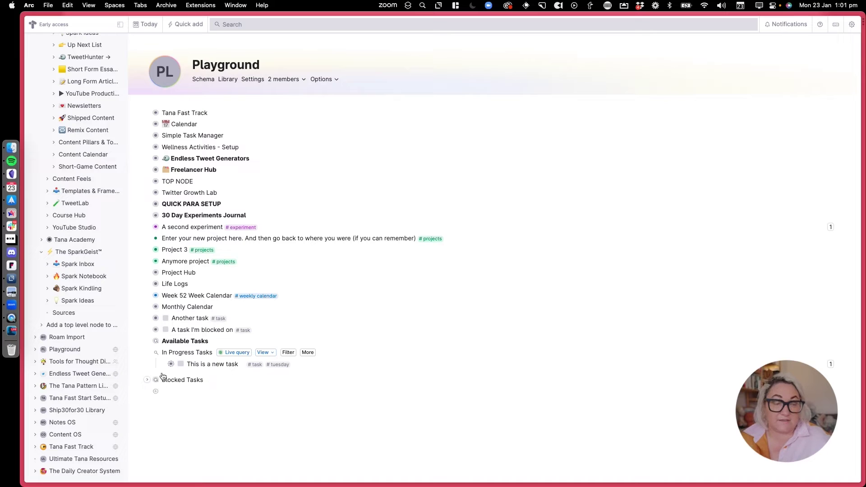
View the Blocked Tasks and In Progress Tasks searches on their own pages, returning to Playground after each
click(155, 380)
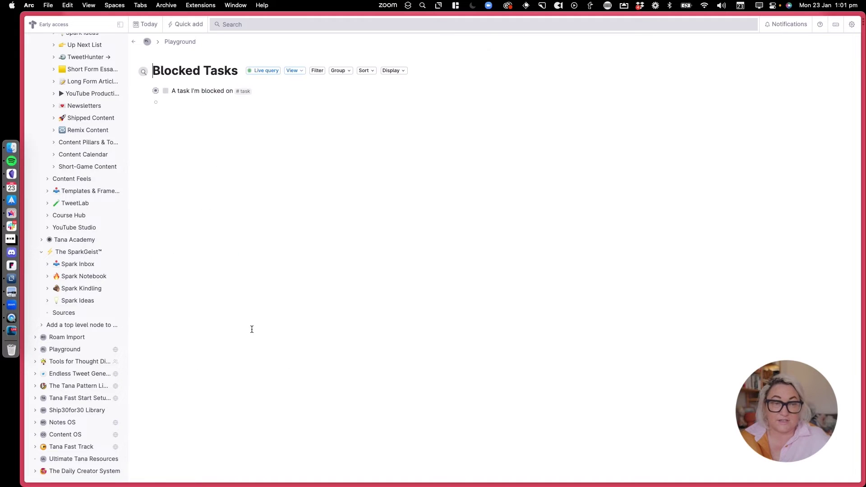
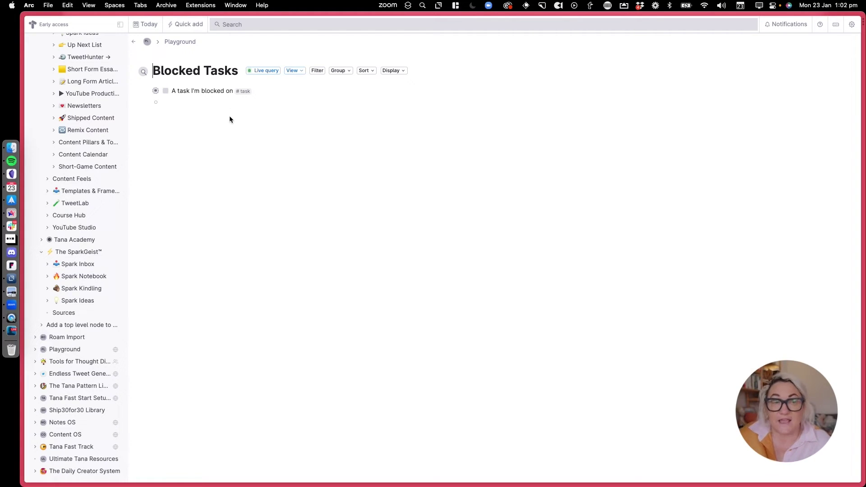
click(134, 41)
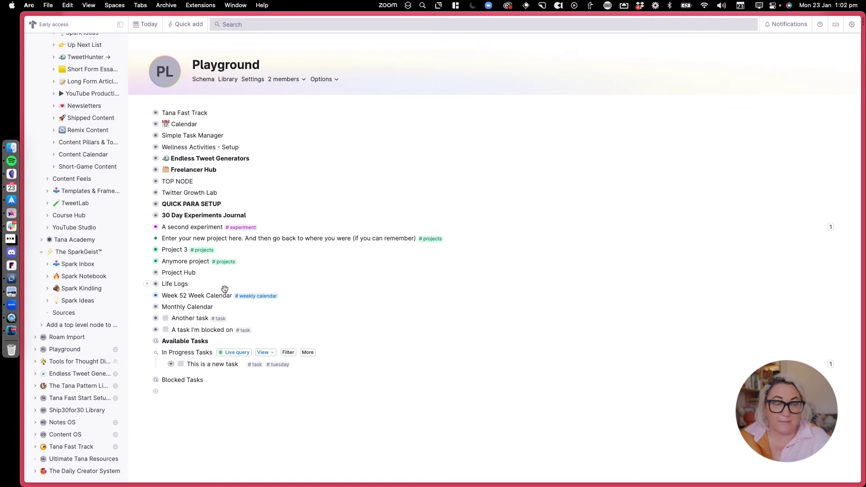
click(156, 352)
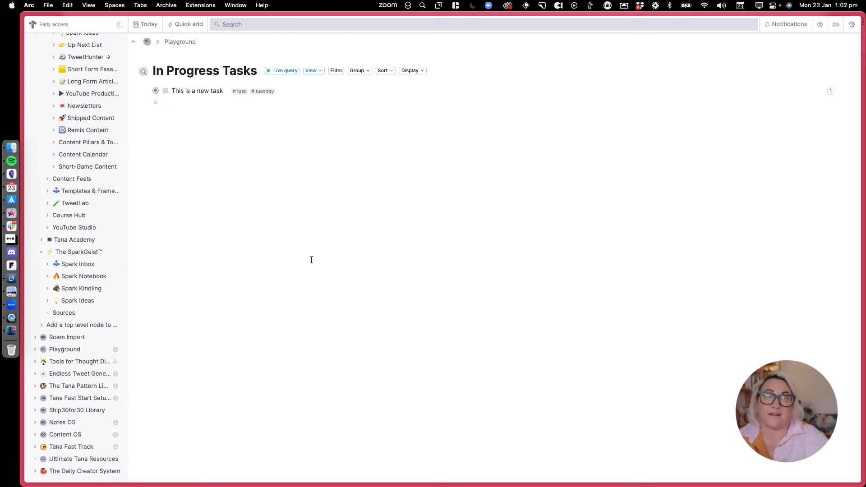
key(super+bracketleft)
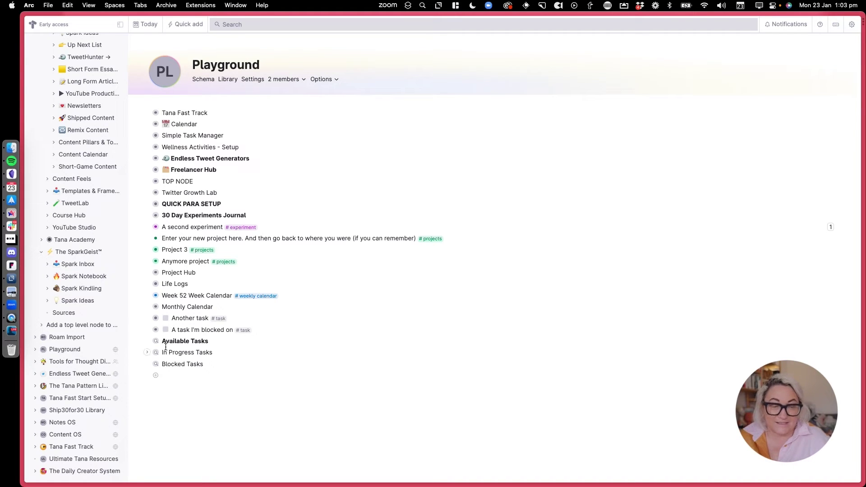
Add a node named "Task Hub" above Available Tasks and nest the Available, In Progress and Blocked Tasks searches under it
key(super+shift+Up)
key(super+shift+Up)
key(super+shift+Up)
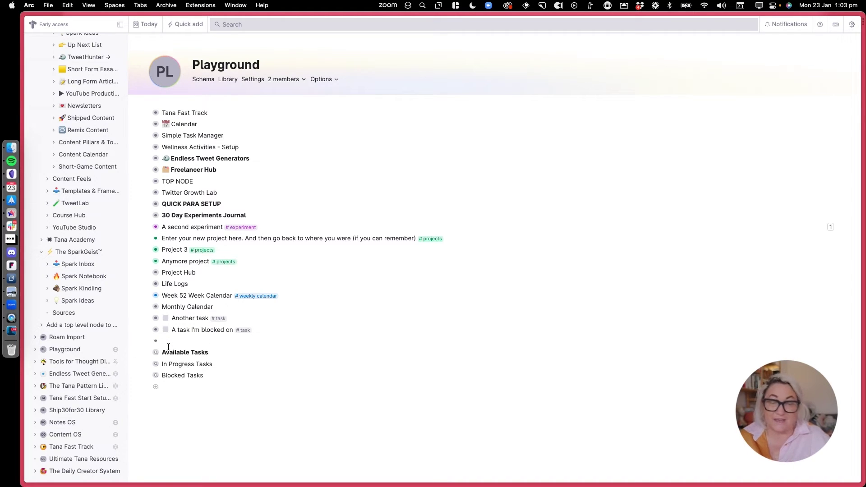
text(Task Hub)
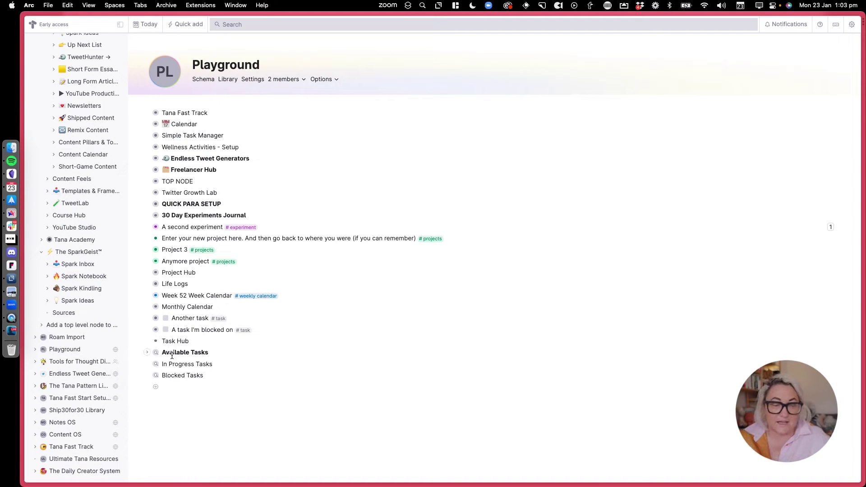
drag(172, 353, 178, 373)
key(Tab)
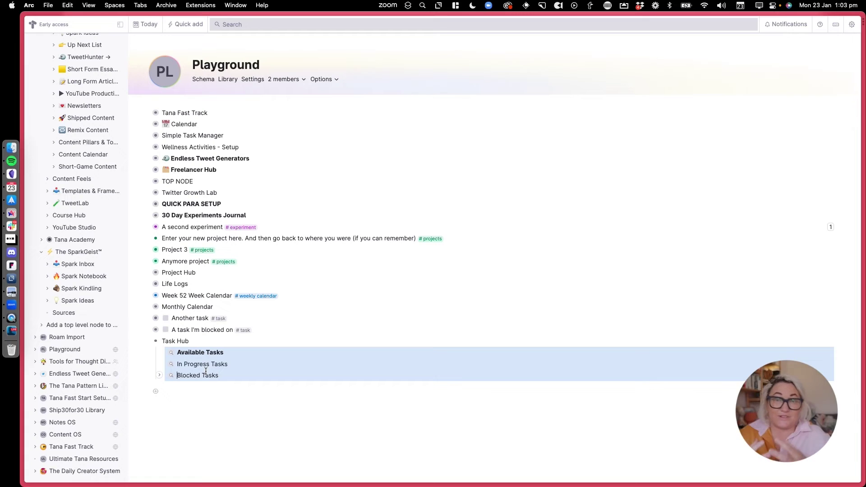
Display the contents of Task Hub as tabs and make its title bold
click(193, 345)
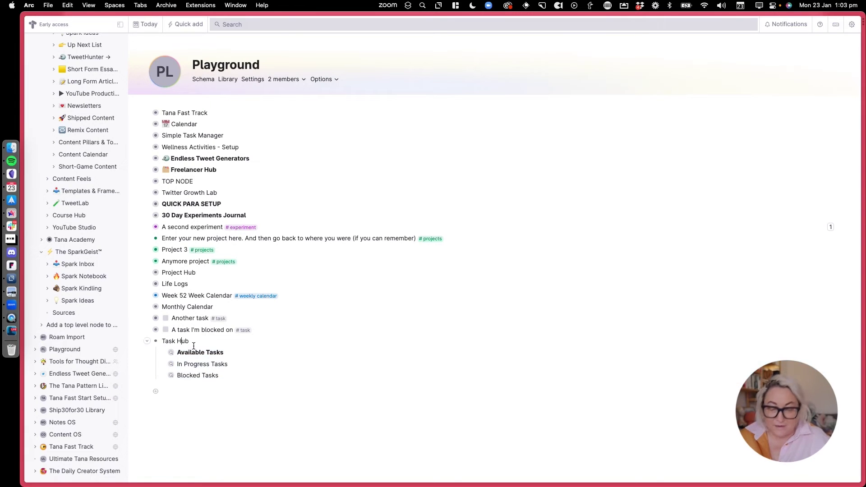
right_click(194, 345)
text(tab)
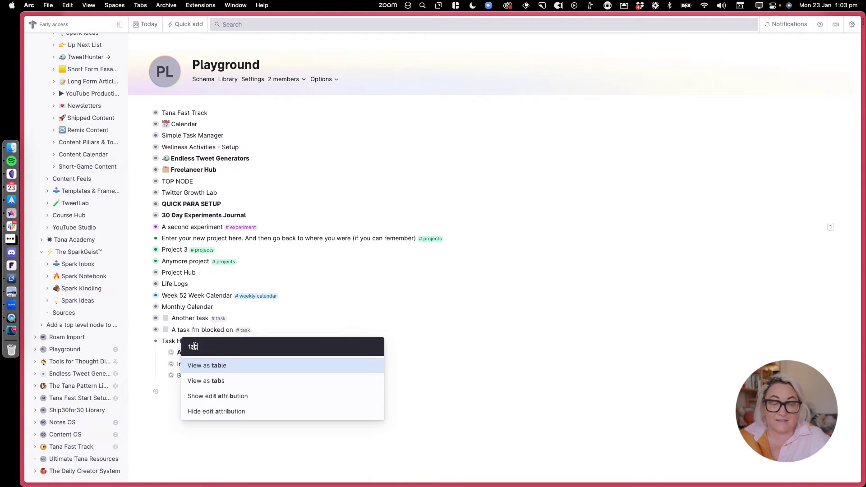
key(Down)
key(Return)
scroll(203, 360, down, 3)
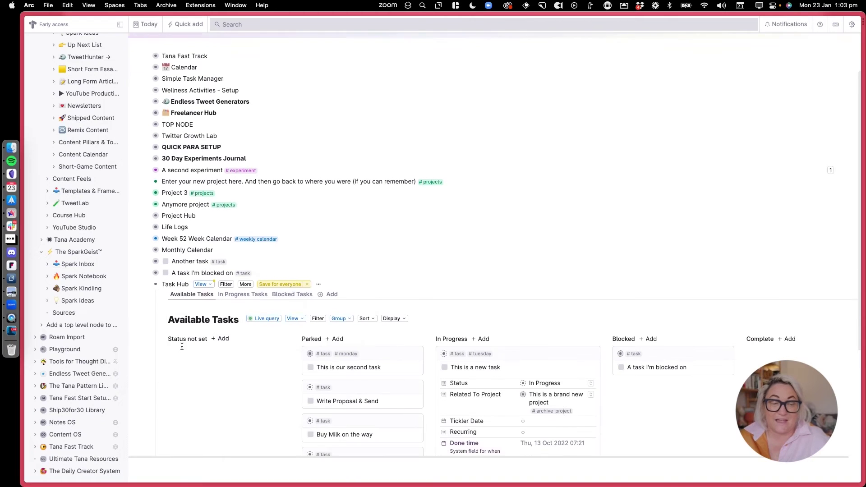
triple_click(178, 248)
key(ctrl+b)
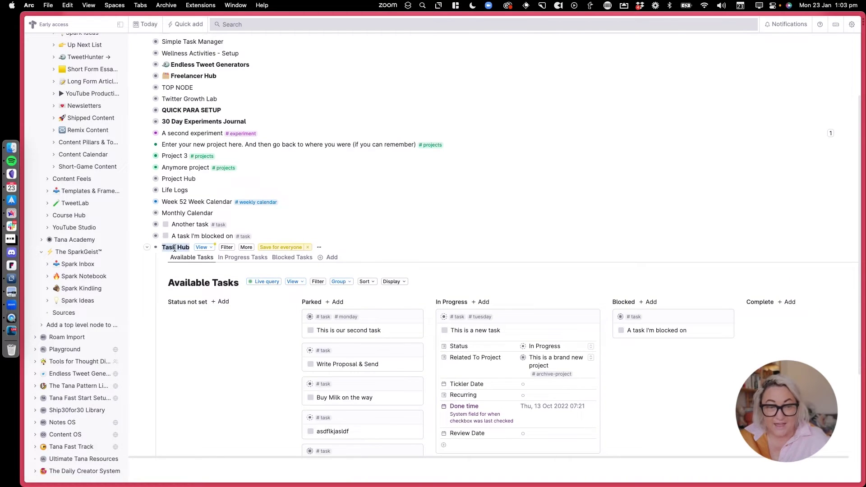
Check the In Progress and Blocked Tasks tabs, save the Task Hub view for everyone and return to Available Tasks
scroll(178, 226, down, 1)
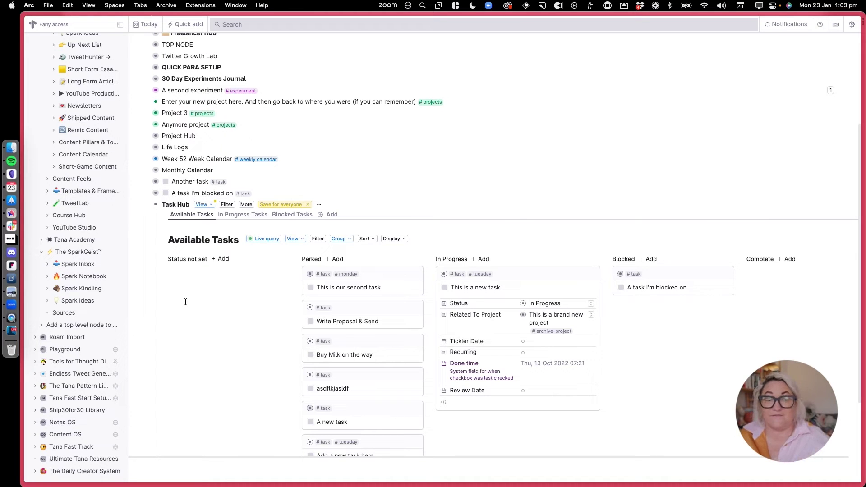
click(242, 214)
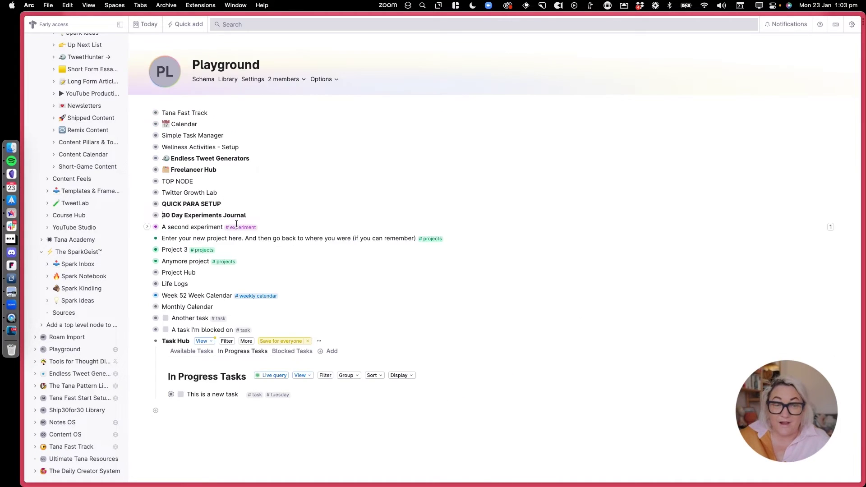
click(292, 351)
click(280, 341)
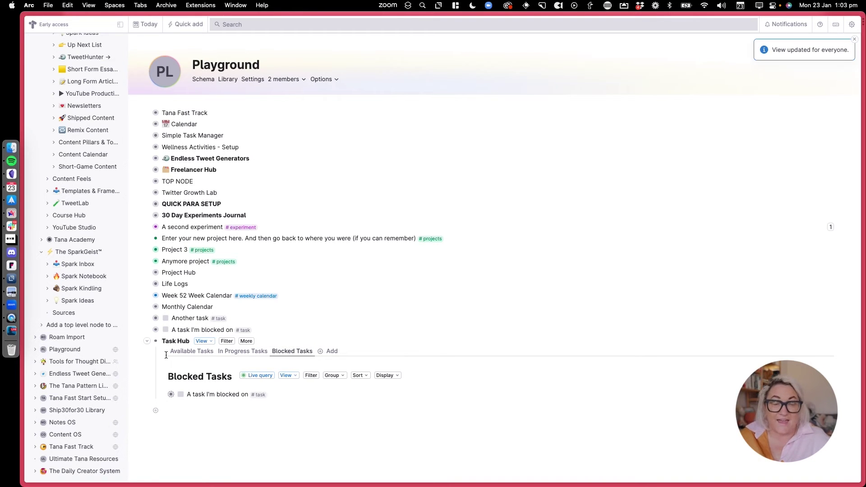
click(190, 352)
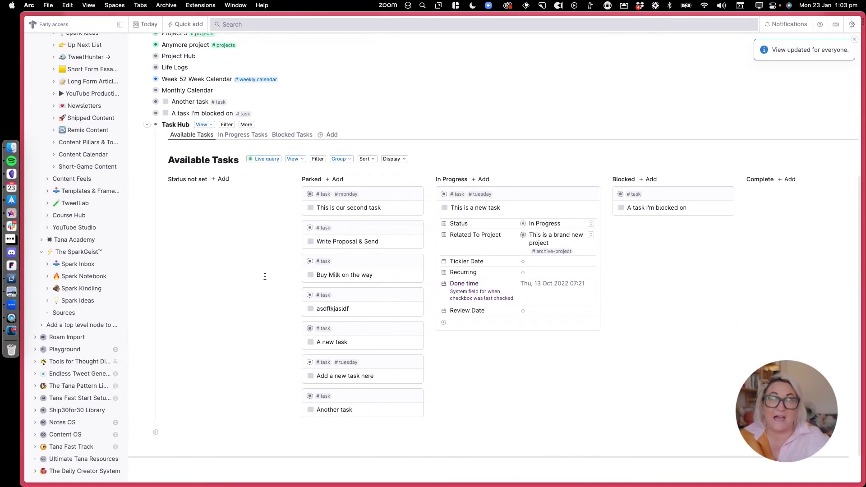